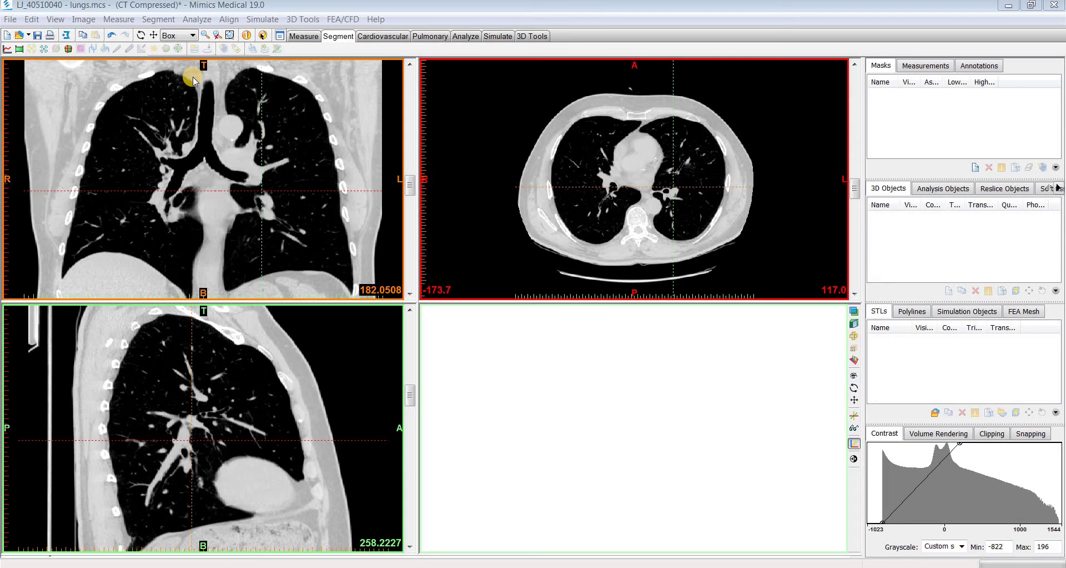
Show the Pulmonary submenu of the Segment menu for the lung CT.
{"action": "left_click", "coordinate": [156, 19]}
{"action": "mouse_move", "coordinate": [262, 346]}
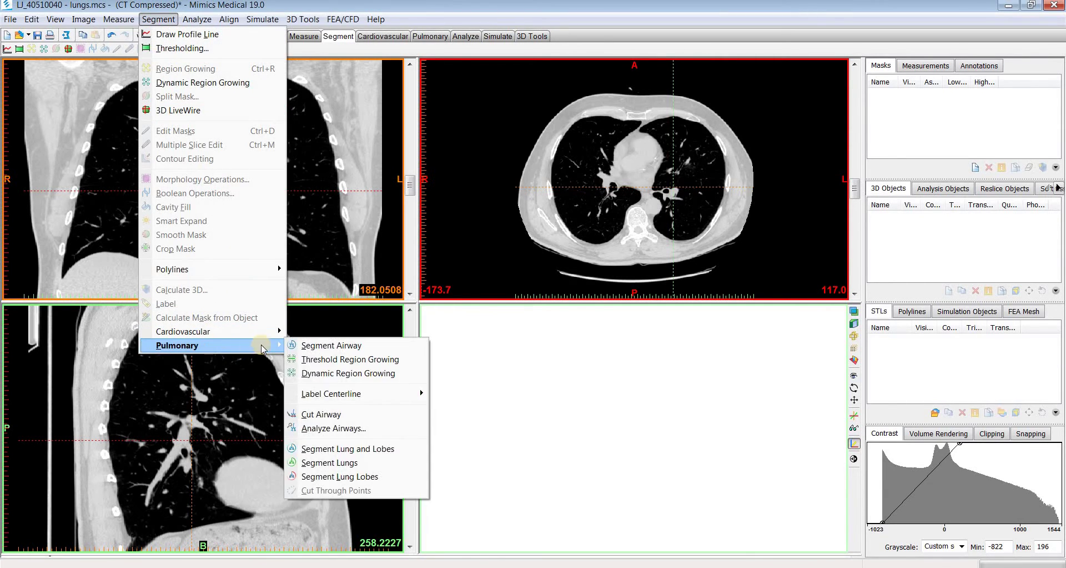
Open Segment Airway, move its dialog to the centre, and set leakage detection just below middle.
{"action": "left_click", "coordinate": [326, 345]}
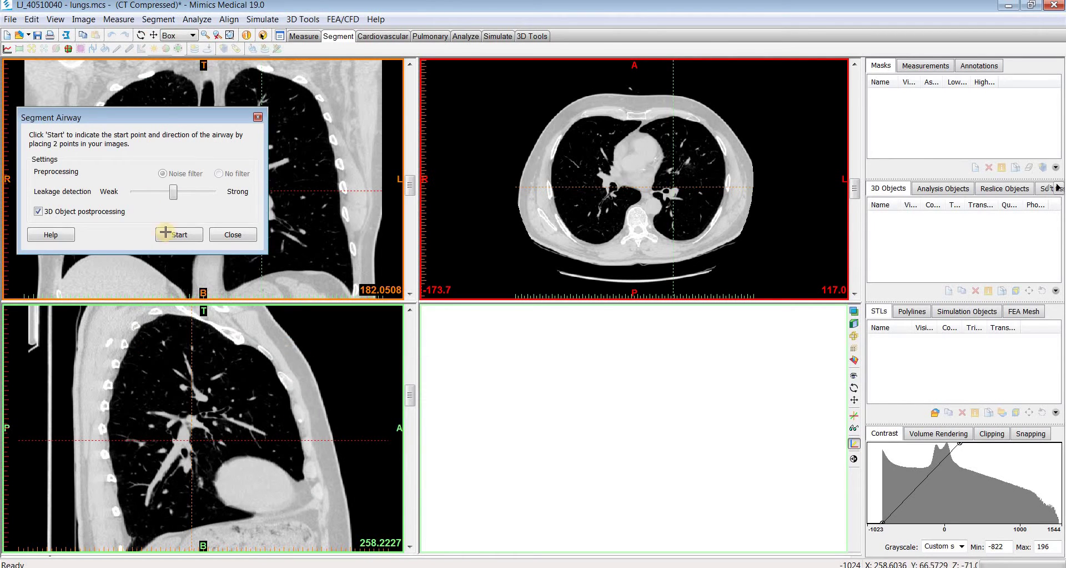
{"action": "left_click_drag", "start_coordinate": [163, 121], "coordinate": [547, 301]}
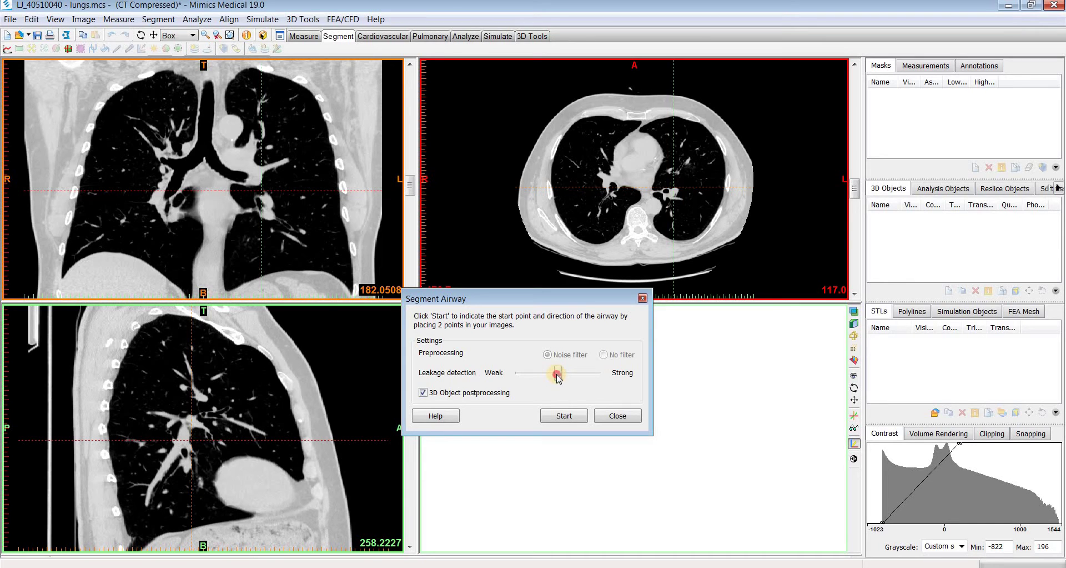
{"action": "left_click_drag", "start_coordinate": [557, 376], "coordinate": [521, 390]}
{"action": "left_click_drag", "start_coordinate": [521, 377], "coordinate": [612, 391]}
{"action": "left_click_drag", "start_coordinate": [596, 380], "coordinate": [560, 380]}
{"action": "mouse_move", "coordinate": [560, 383]}
{"action": "left_mouse_down"}
{"action": "mouse_move", "coordinate": [522, 382]}
{"action": "mouse_move", "coordinate": [539, 382]}
{"action": "left_mouse_up"}
Nudge leakage detection stronger, then seed the trachea top and a direction point below it.
{"action": "left_click", "coordinate": [557, 376]}
{"action": "left_click", "coordinate": [564, 417]}
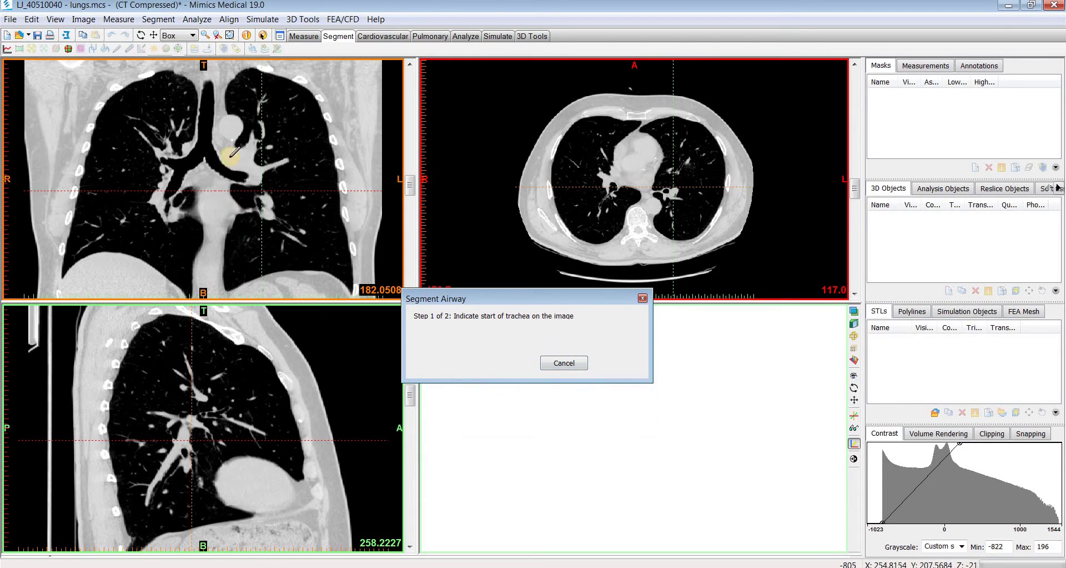
{"action": "left_click", "coordinate": [208, 99]}
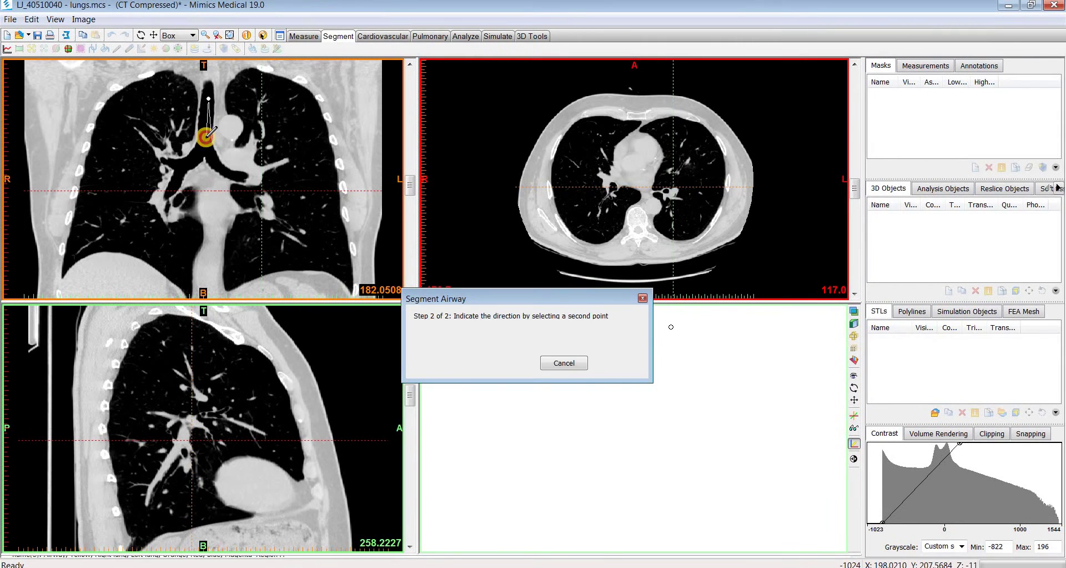
{"action": "left_click", "coordinate": [209, 133]}
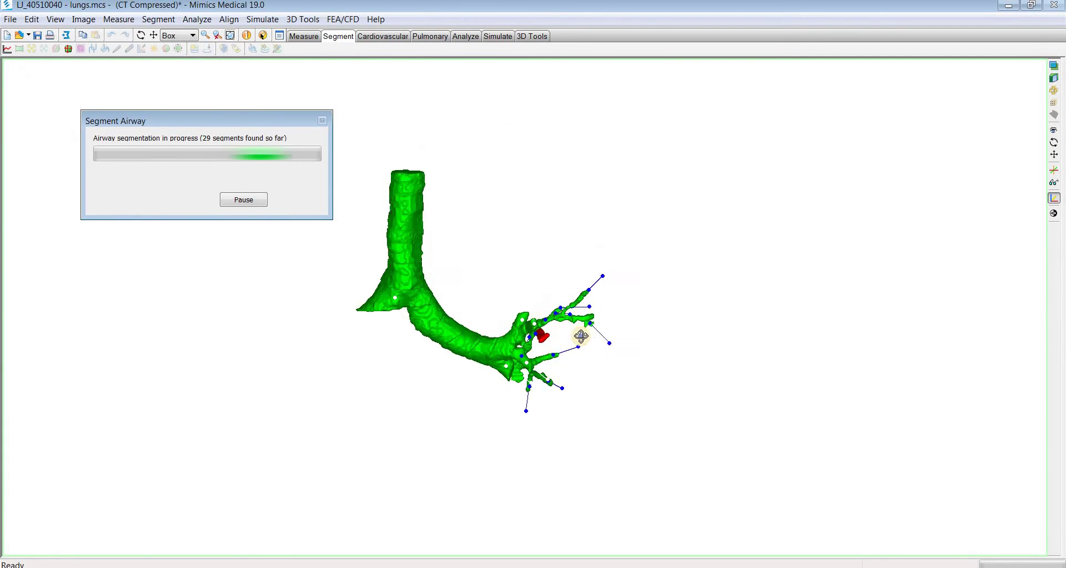
Rotate the growing airway model toward a frontal view while segmentation keeps running.
{"action": "mouse_move", "coordinate": [581, 336]}
{"action": "right_mouse_down"}
{"action": "mouse_move", "coordinate": [600, 347]}
{"action": "mouse_move", "coordinate": [614, 400]}
{"action": "mouse_move", "coordinate": [595, 333]}
{"action": "right_mouse_up"}
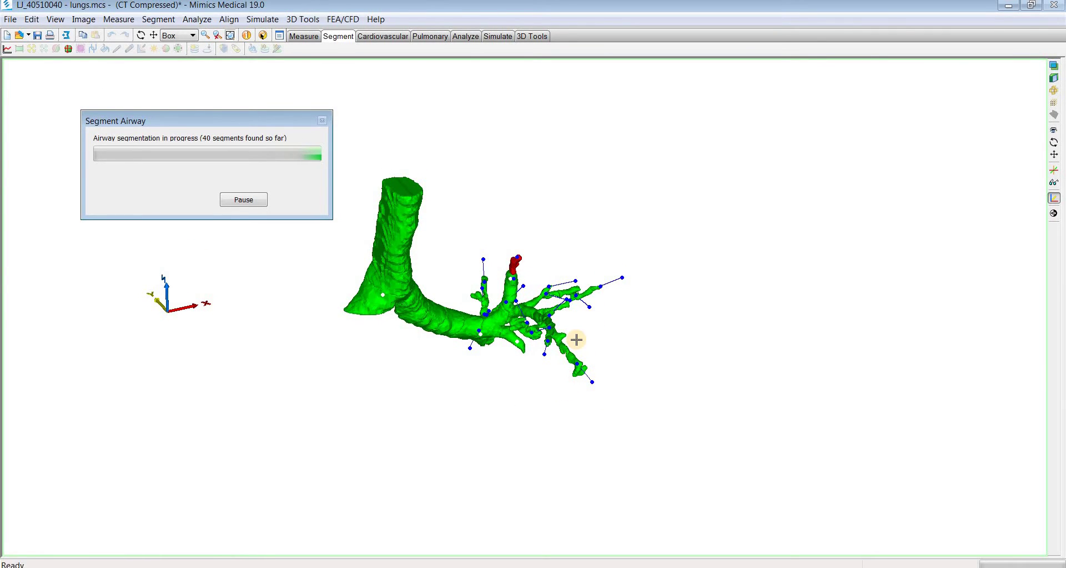
{"action": "right_click_drag", "start_coordinate": [543, 341], "coordinate": [517, 281]}
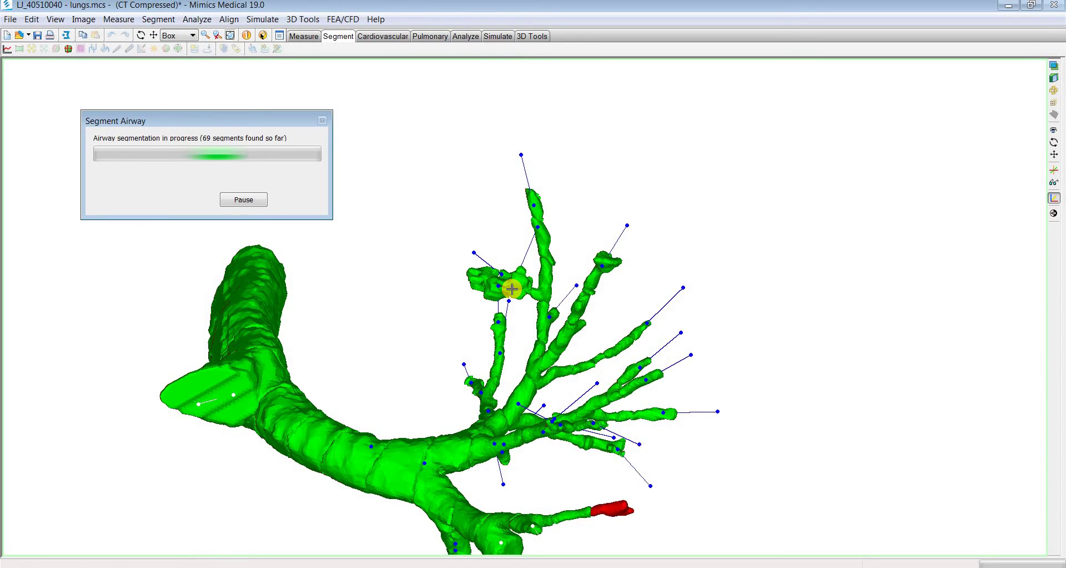
{"action": "right_click_drag", "start_coordinate": [511, 288], "coordinate": [499, 362]}
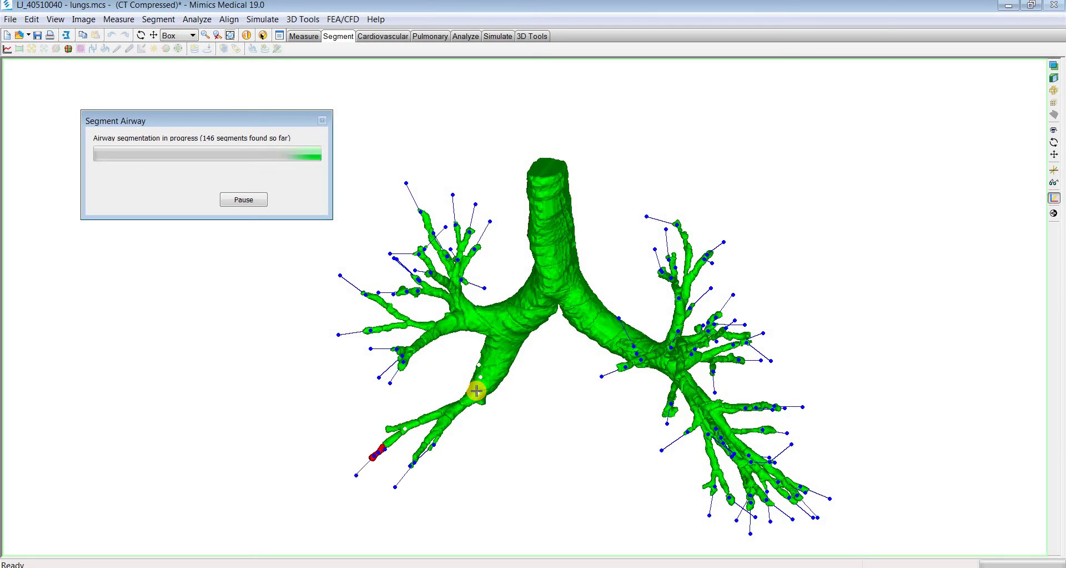
Keep rotating the airway tree until segmentation finishes at about 196 segments.
{"action": "right_click_drag", "start_coordinate": [484, 374], "coordinate": [434, 336]}
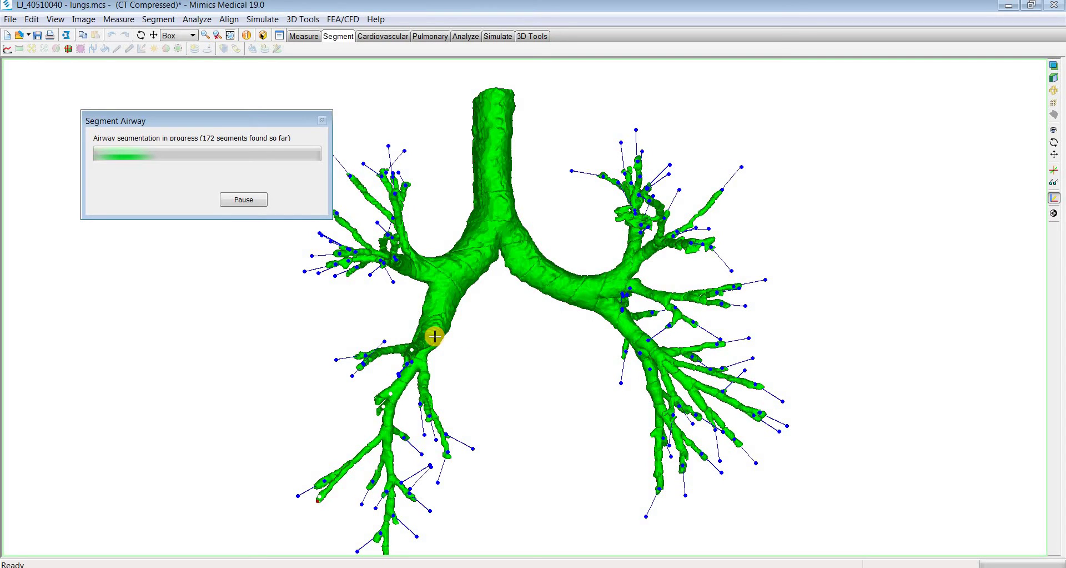
{"action": "right_click_drag", "start_coordinate": [434, 336], "coordinate": [442, 374]}
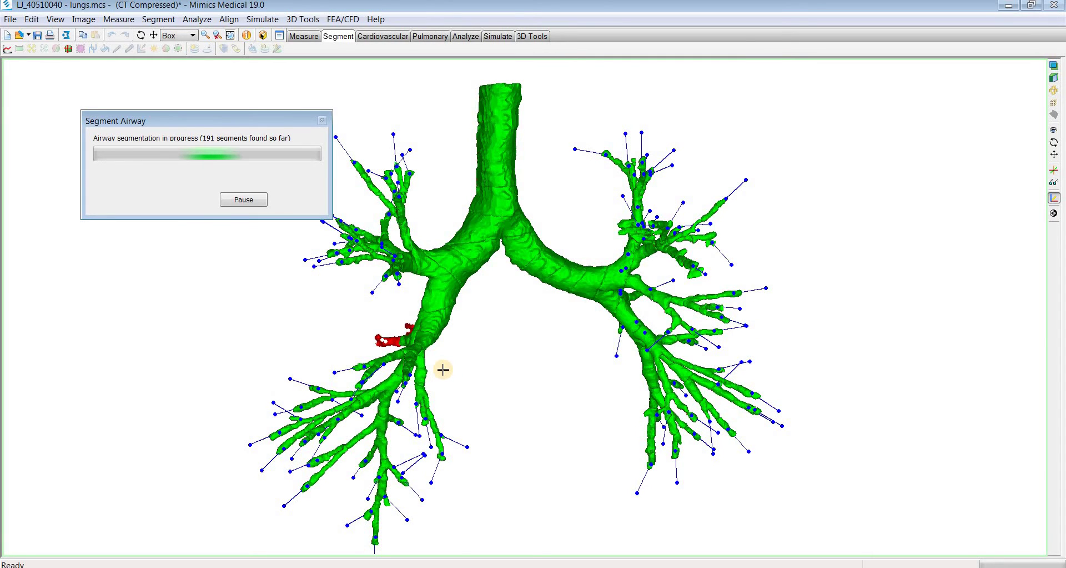
{"action": "right_click_drag", "start_coordinate": [394, 341], "coordinate": [482, 319]}
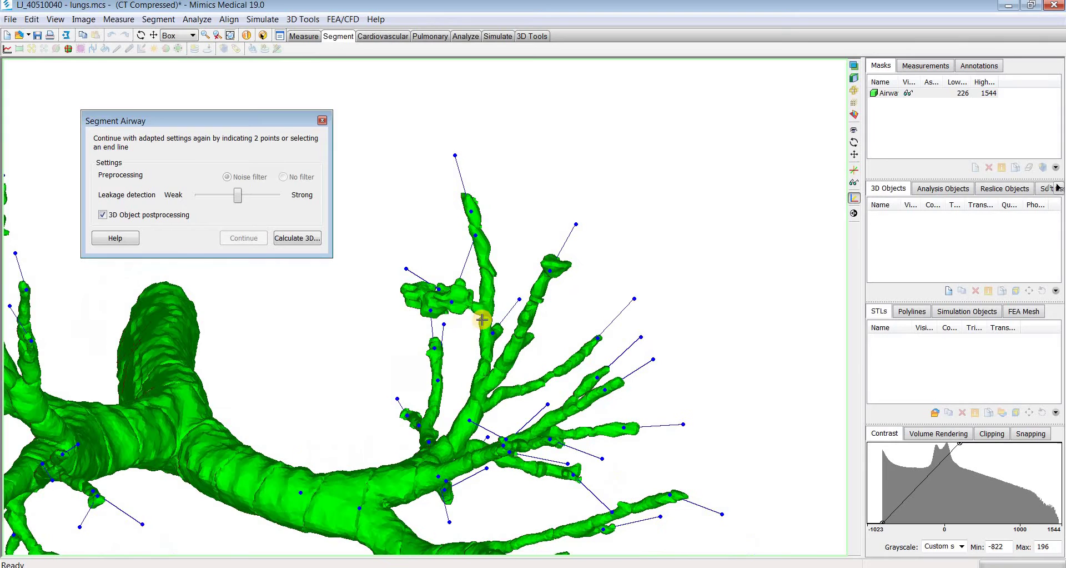
Put a leakage marker on the red leaked blob and reorient the airway tree.
{"action": "right_click", "coordinate": [460, 300]}
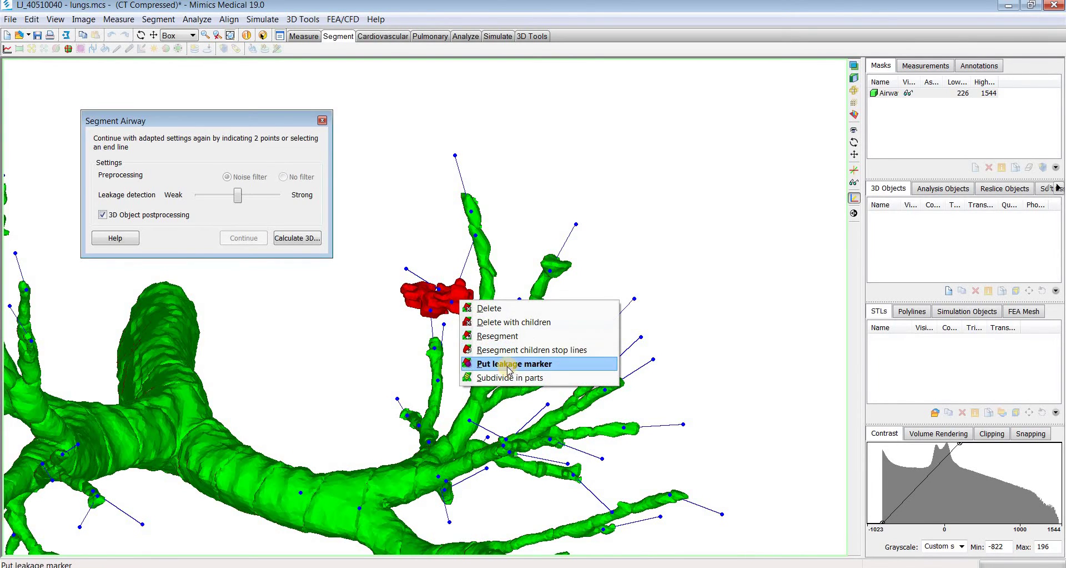
{"action": "left_click", "coordinate": [567, 365]}
{"action": "right_click_drag", "start_coordinate": [454, 371], "coordinate": [466, 240]}
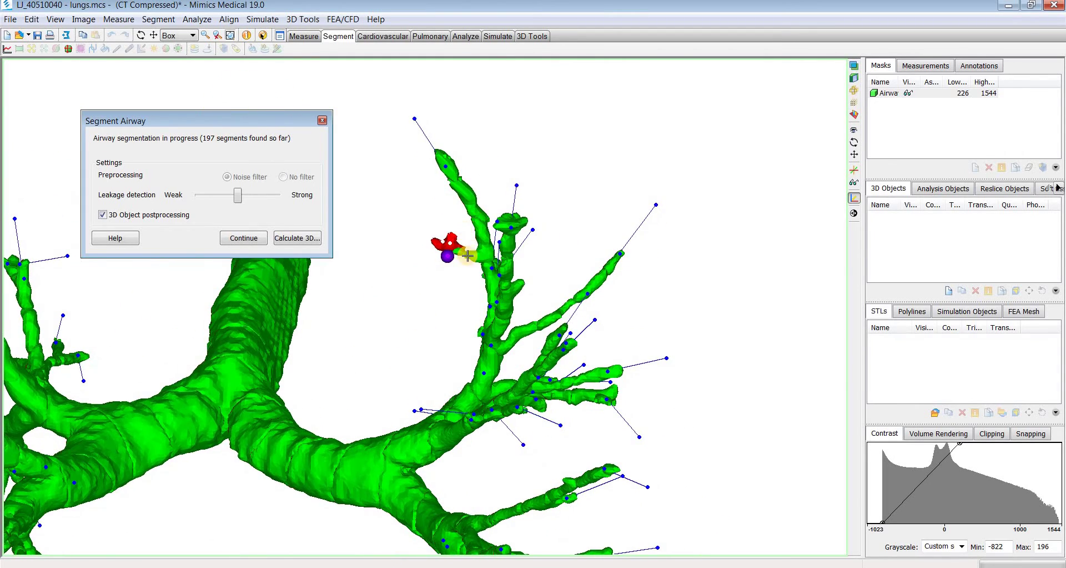
{"action": "right_click_drag", "start_coordinate": [466, 305], "coordinate": [494, 410]}
Delete the leaked branch tip on the right side of the tree.
{"action": "left_click", "coordinate": [642, 438]}
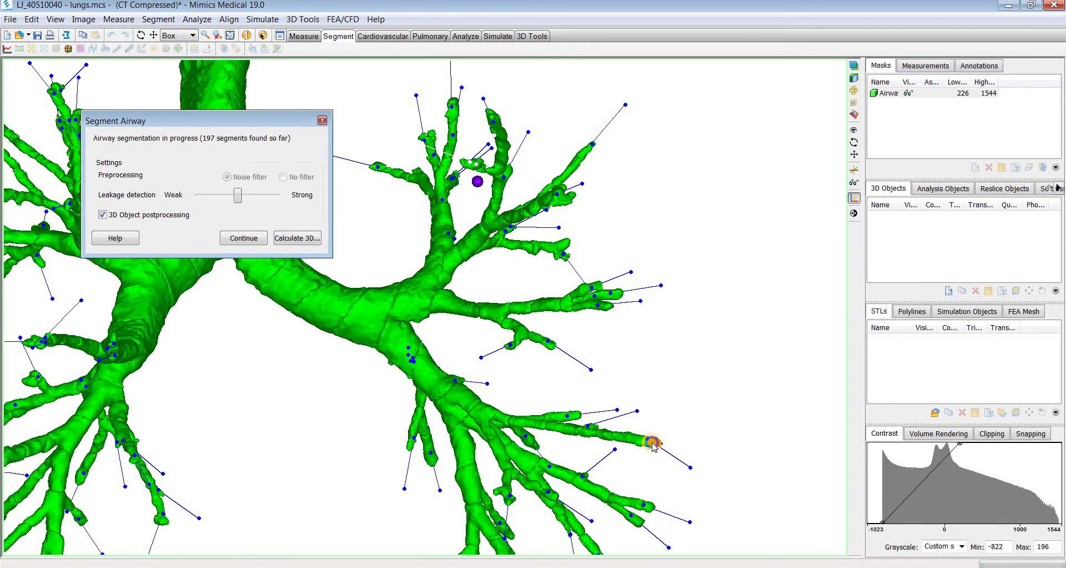
{"action": "right_click", "coordinate": [652, 441]}
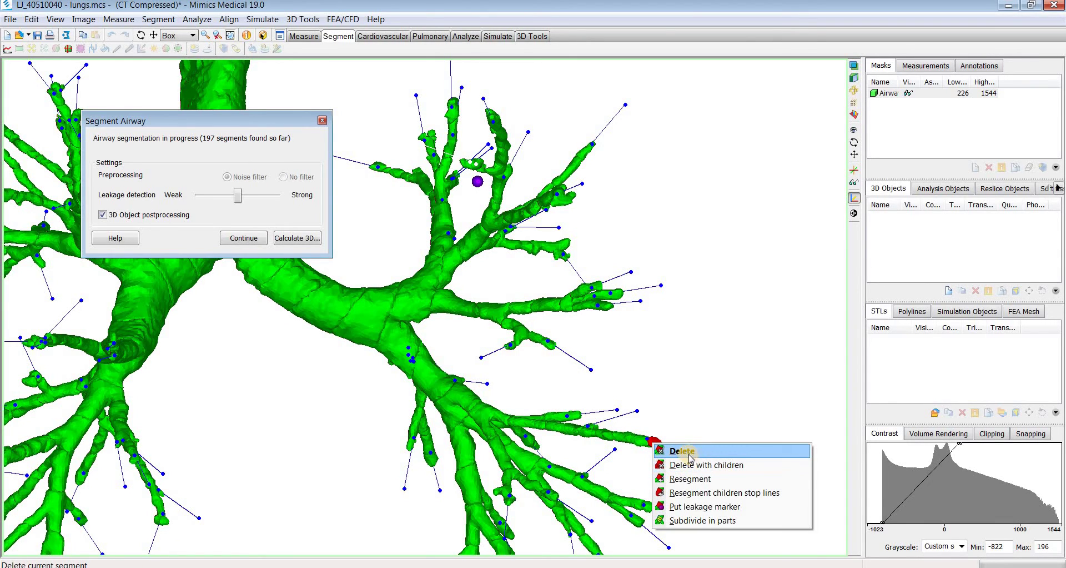
{"action": "left_click", "coordinate": [689, 458]}
{"action": "right_click_drag", "start_coordinate": [553, 424], "coordinate": [585, 344], "text": "ctrl"}
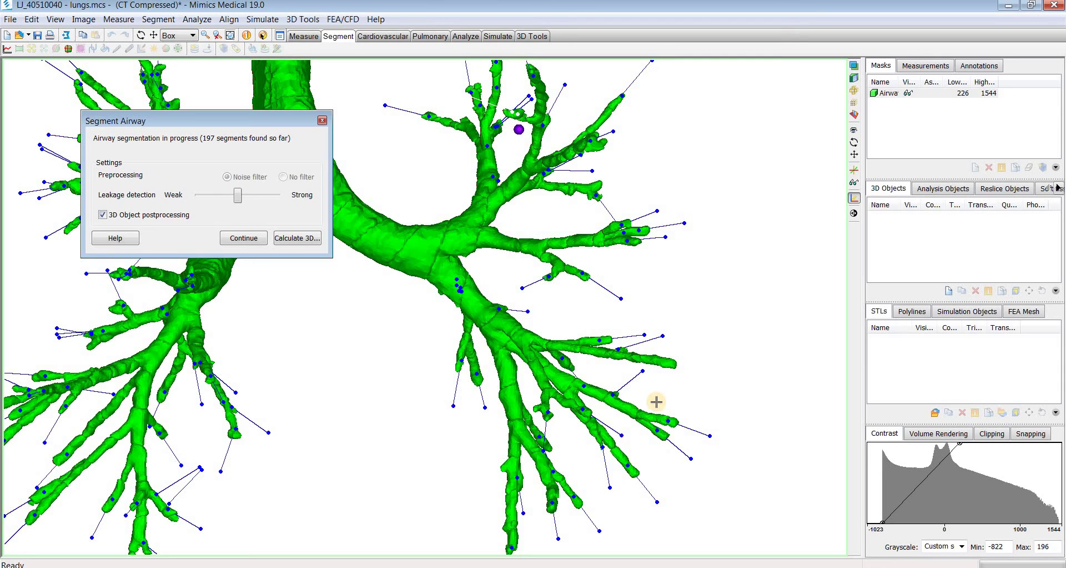
Delete the right bronchus segment together with all its child branches.
{"action": "left_click", "coordinate": [484, 304]}
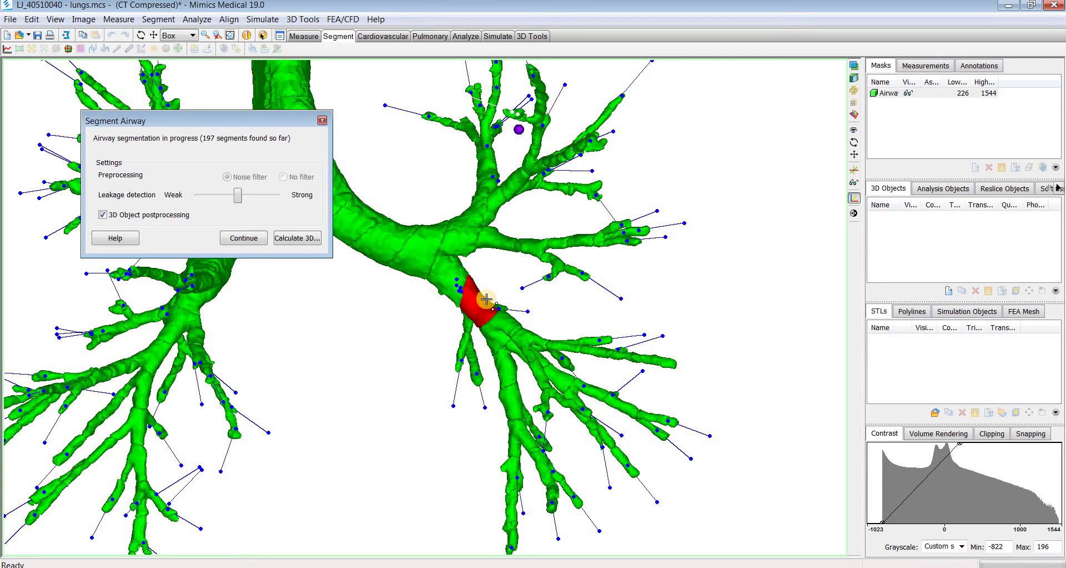
{"action": "left_click", "coordinate": [478, 305]}
{"action": "right_click", "coordinate": [480, 308]}
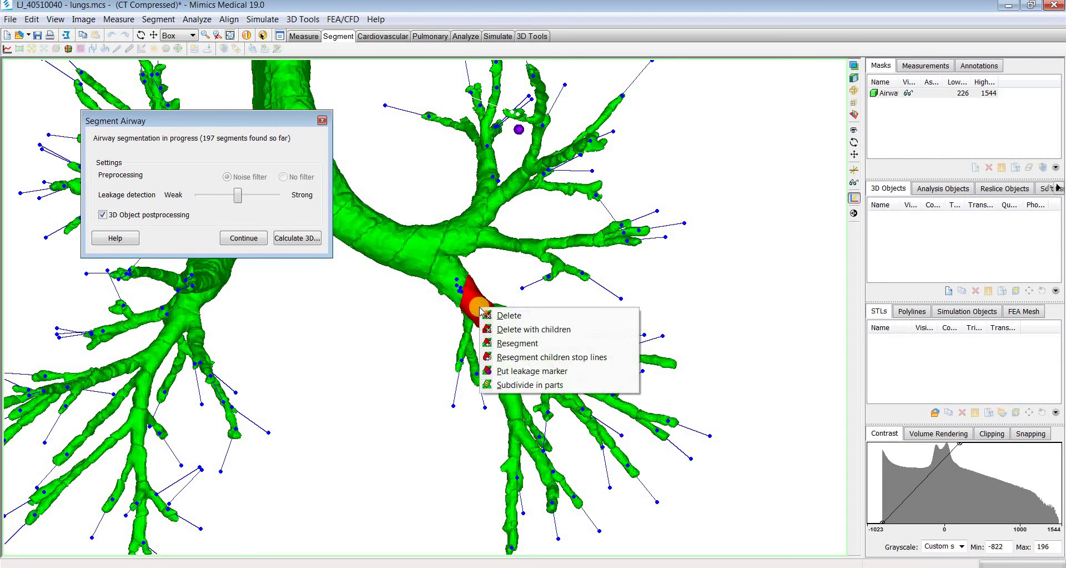
{"action": "left_click", "coordinate": [594, 329]}
Inspect another red segment's actions and dismiss them without changes.
{"action": "right_click_drag", "start_coordinate": [510, 333], "coordinate": [550, 273]}
{"action": "right_click", "coordinate": [551, 272]}
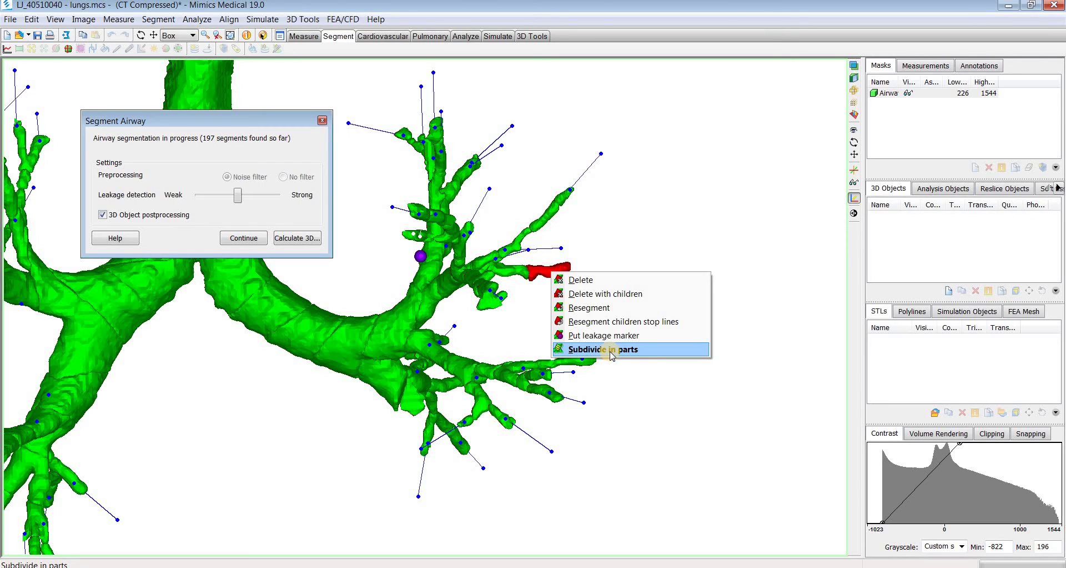
{"action": "left_click", "coordinate": [595, 425]}
{"action": "scroll", "coordinate": [397, 271], "scroll_direction": "down", "scroll_amount": 3}
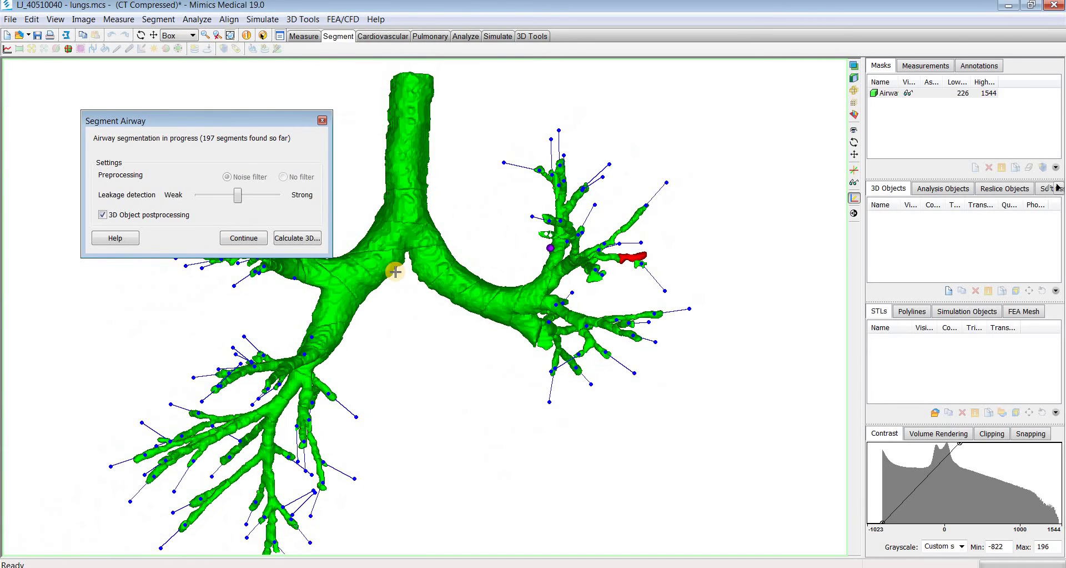
Calculate the airway as a 3D object, confirming exit from the unfinished segmentation.
{"action": "left_click", "coordinate": [296, 240]}
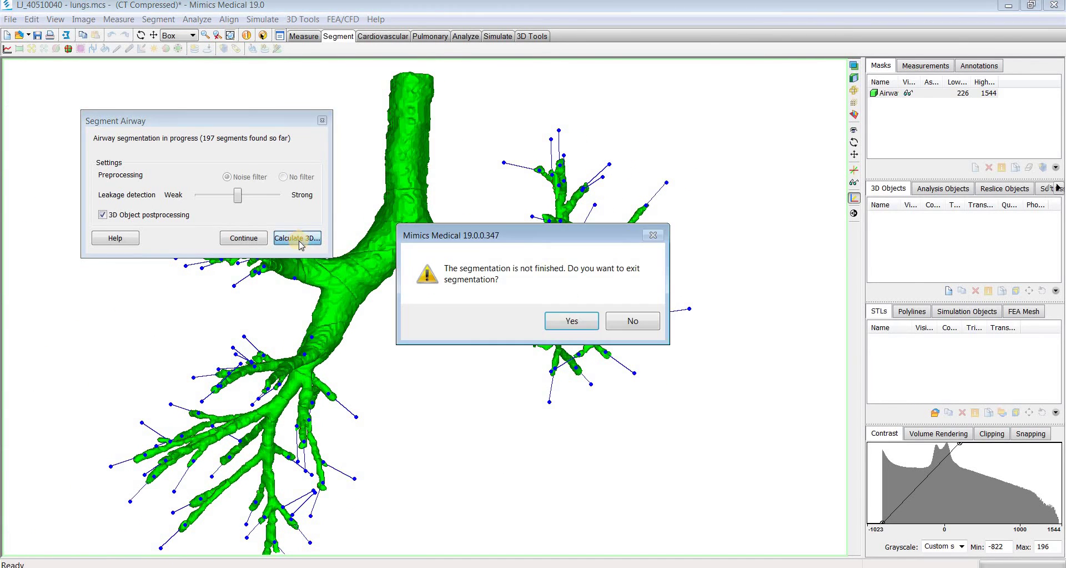
{"action": "left_click", "coordinate": [564, 331]}
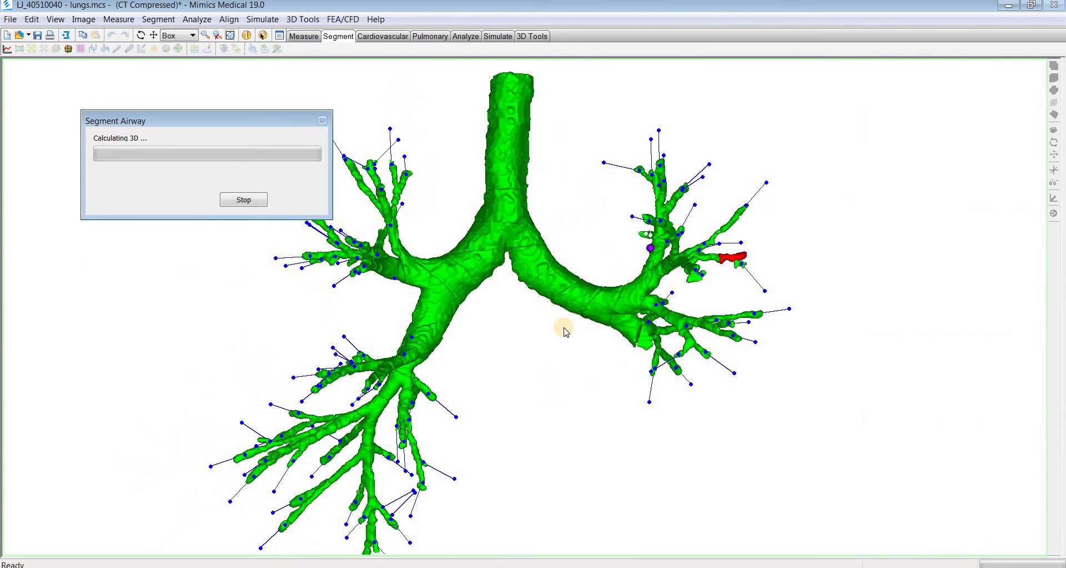